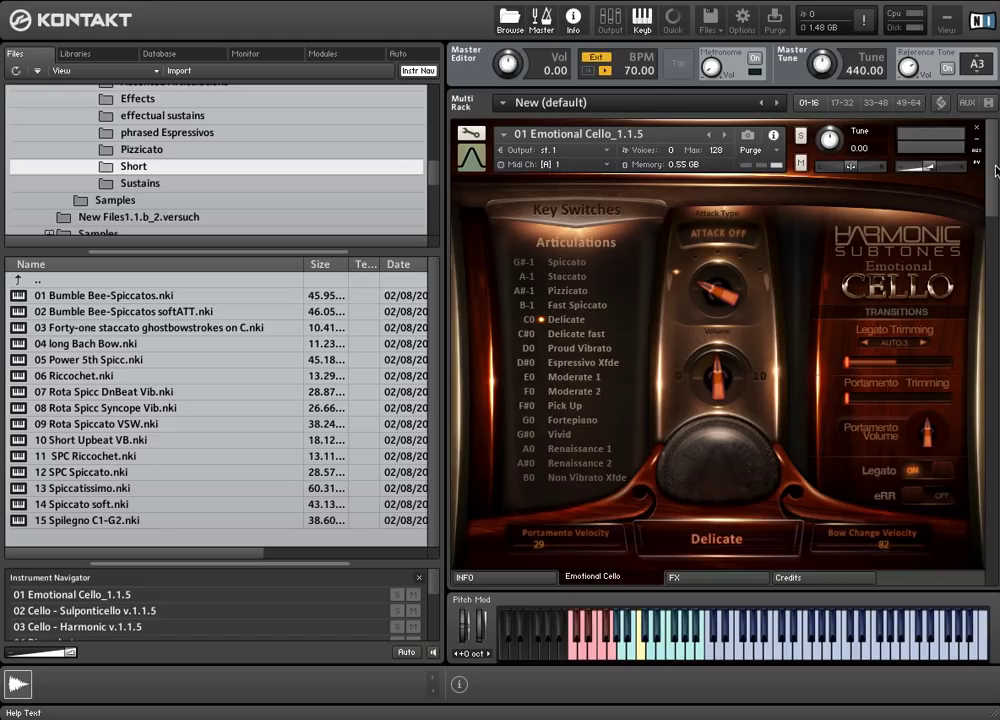
Step: Pick C#0 Delicate fast from the cello's Articulations key-switch list
drag(989, 170, 994, 363)
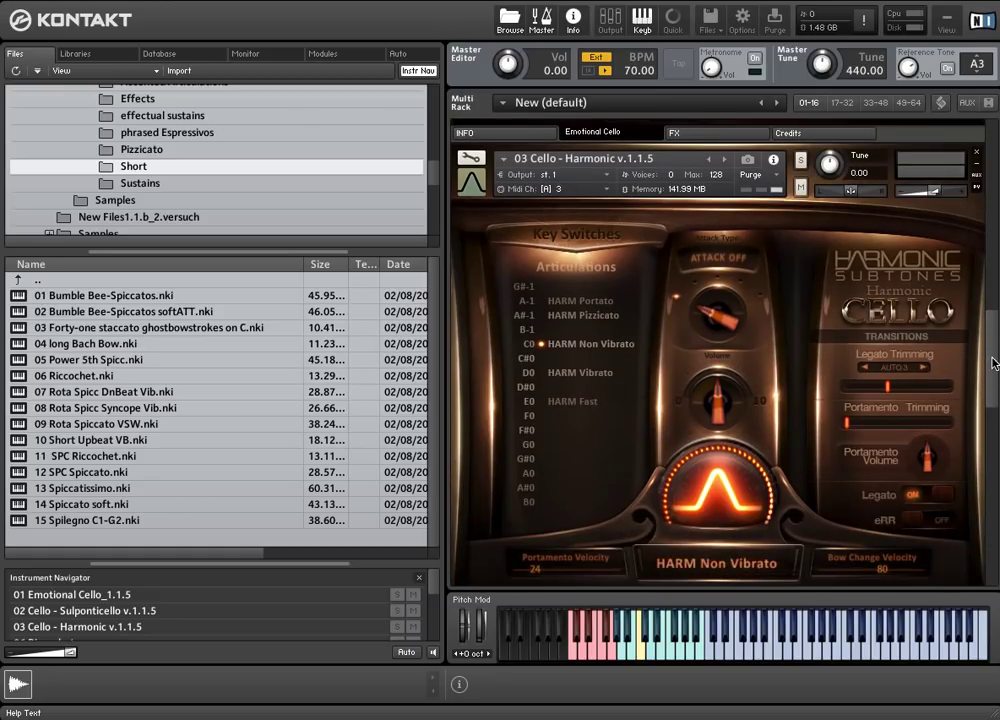
drag(994, 363, 994, 463)
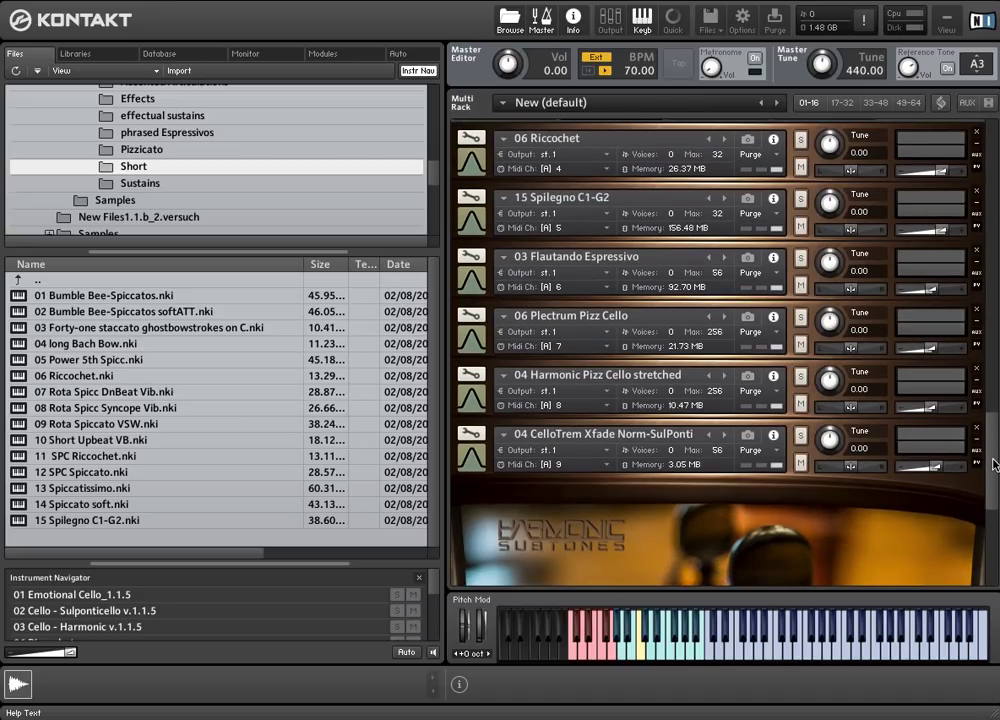
drag(994, 463, 992, 522)
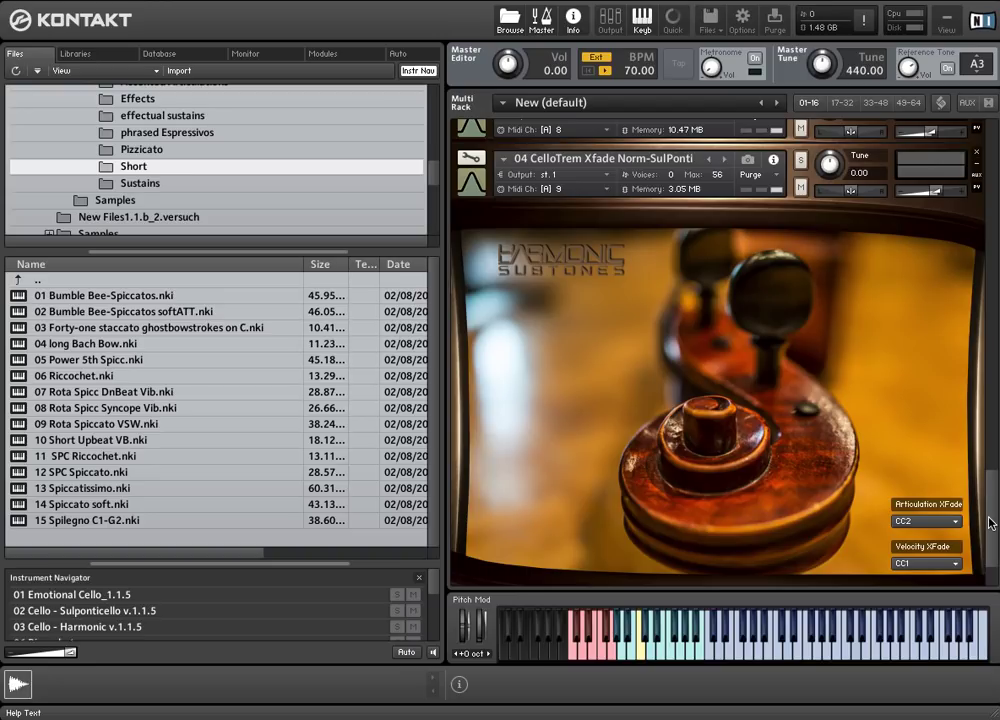
drag(991, 523, 995, 152)
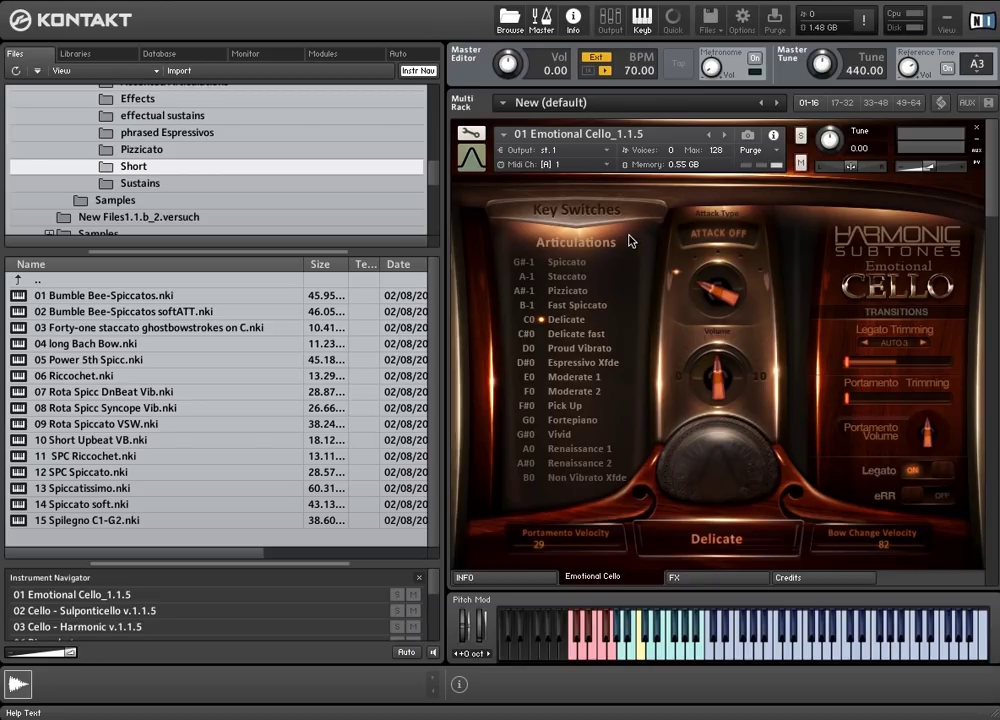
click(575, 335)
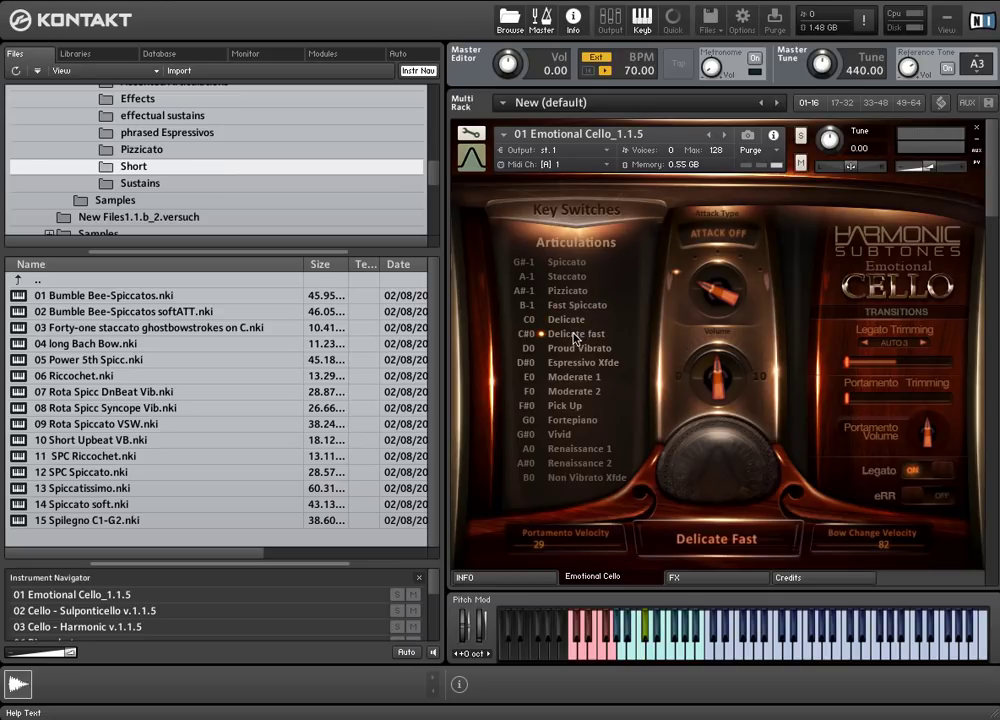
Step: Pick C0 Delicate in the Articulations list
click(563, 319)
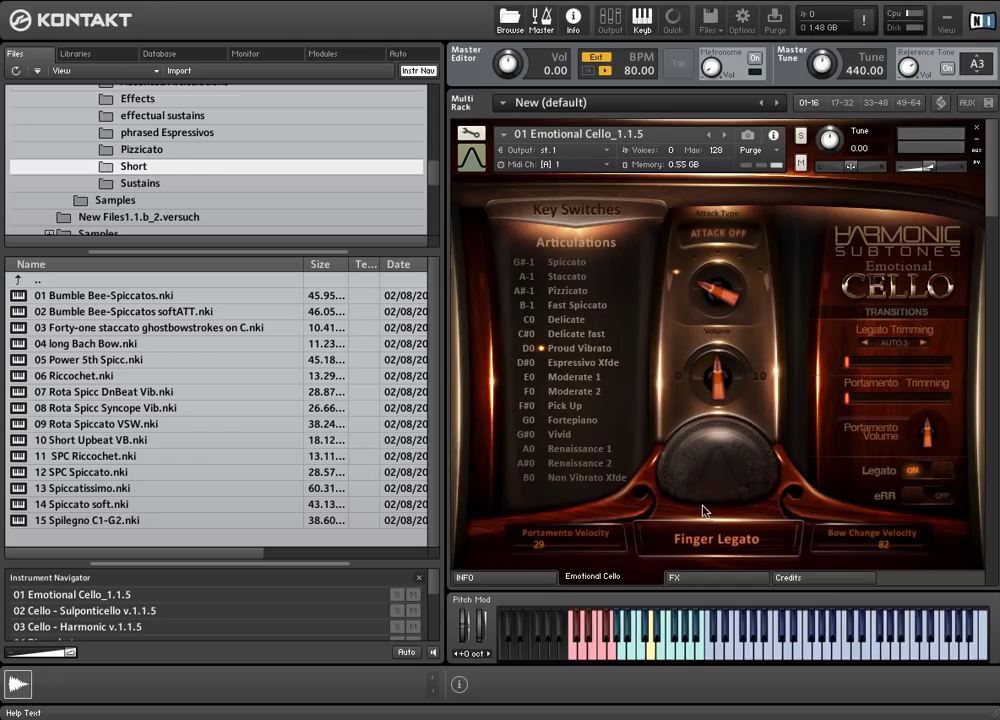
click(729, 458)
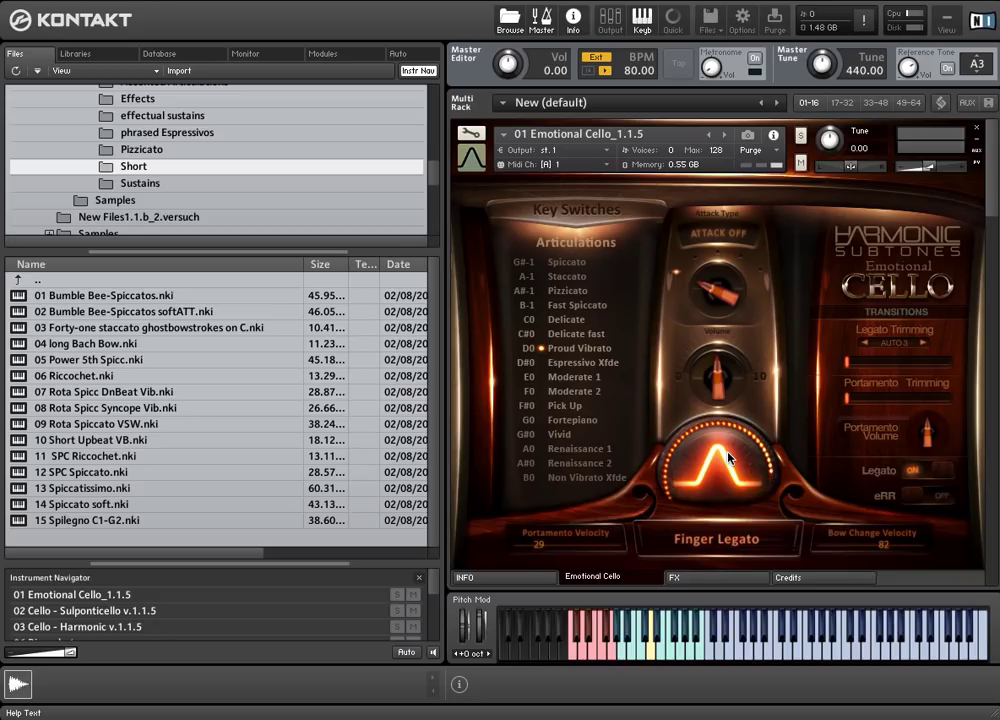
click(729, 458)
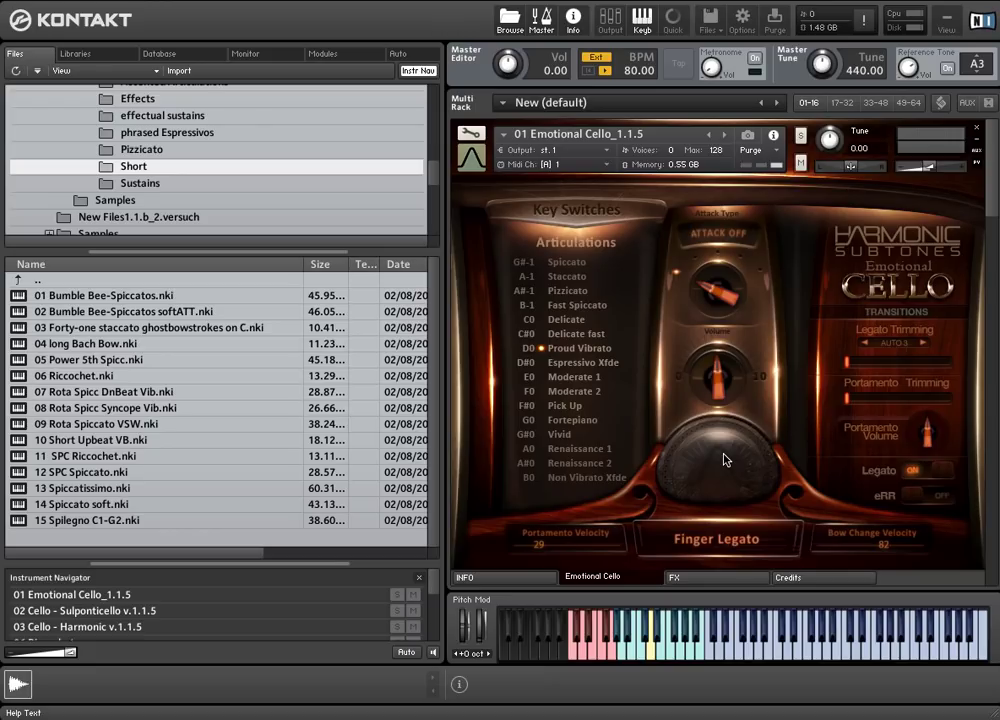
right_click(726, 459)
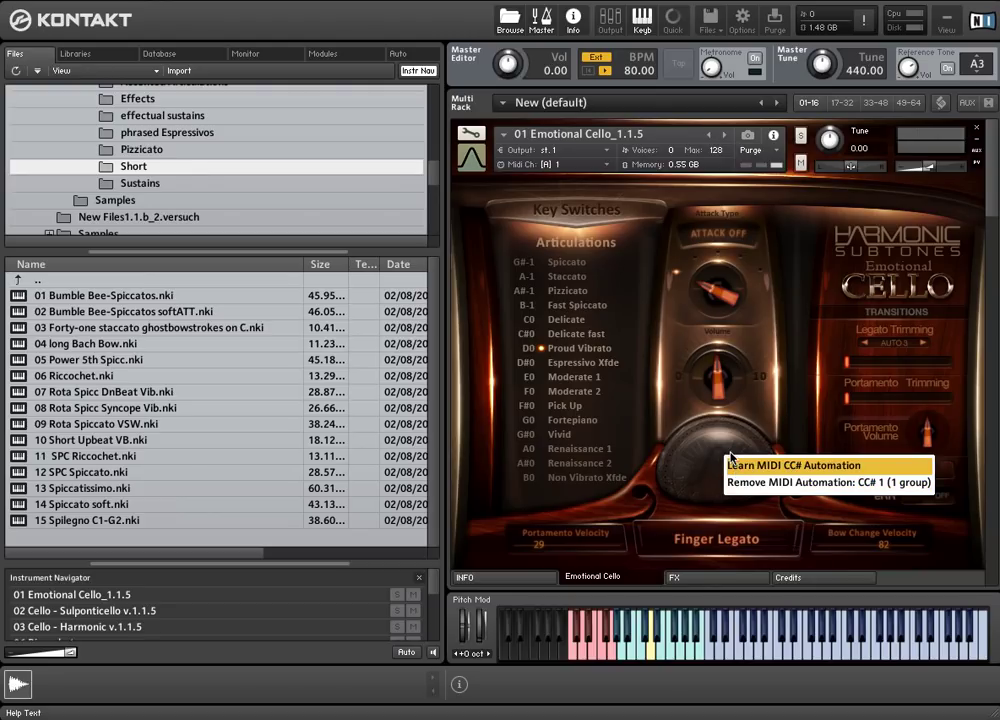
click(731, 461)
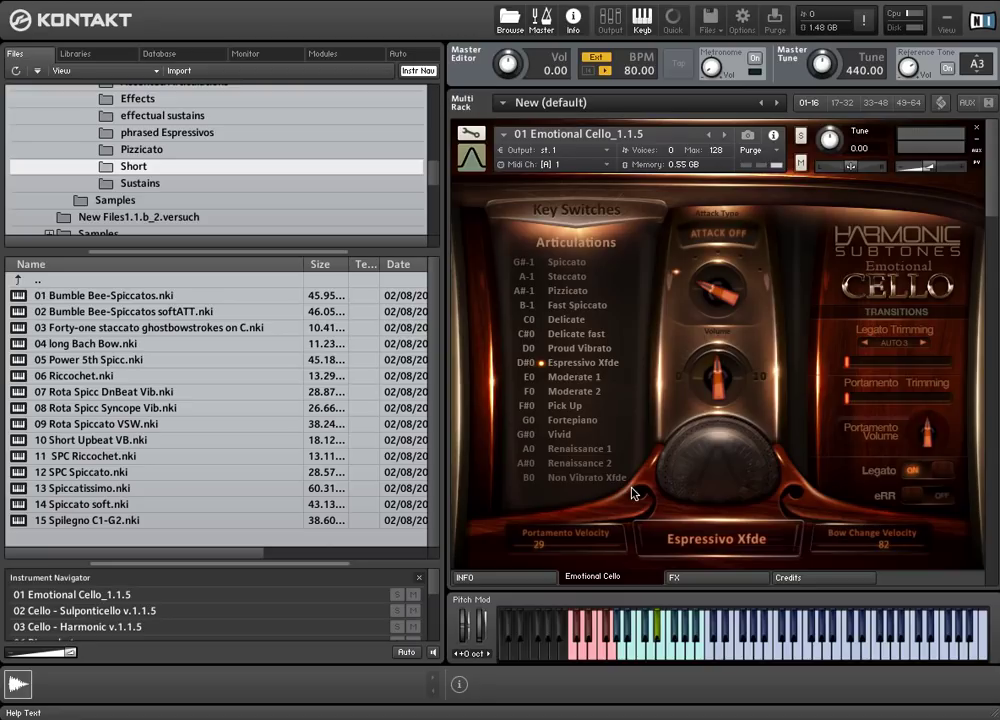
Step: Scroll the instrument rack down and back up
scroll(632, 493, down, 1)
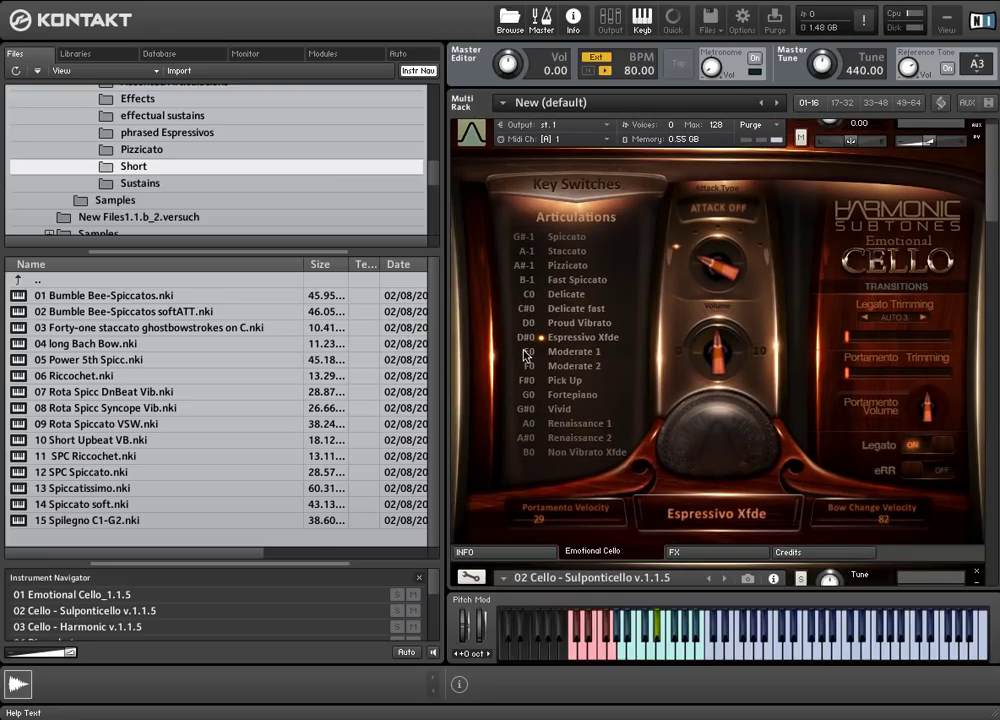
scroll(525, 389, up, 1)
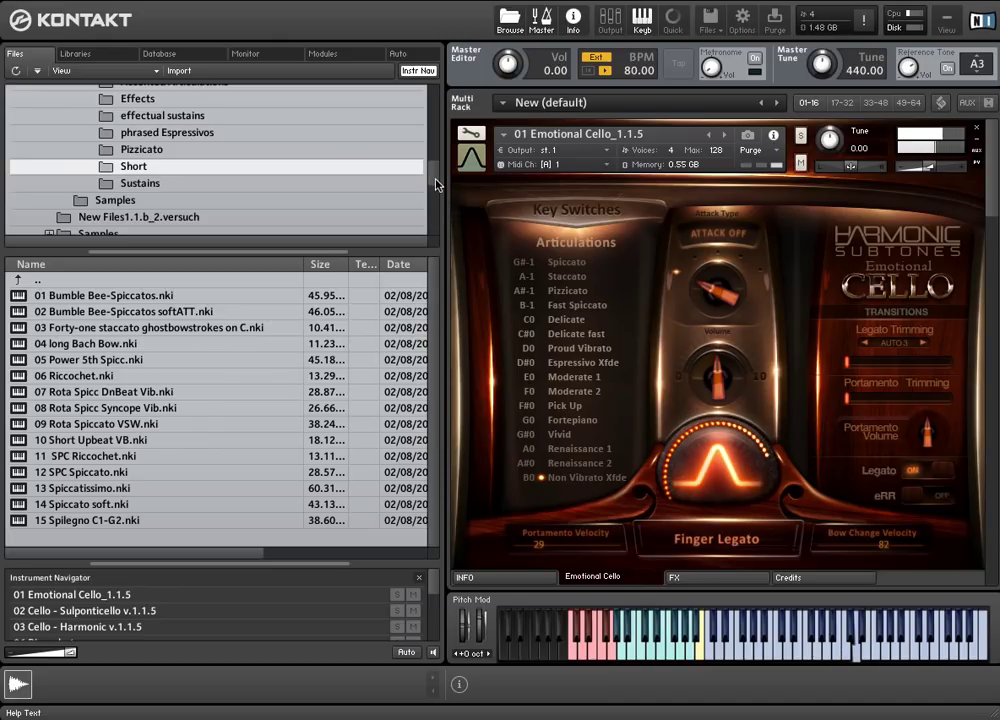
Step: Scroll the browser folder tree up
scroll(437, 183, up, 2)
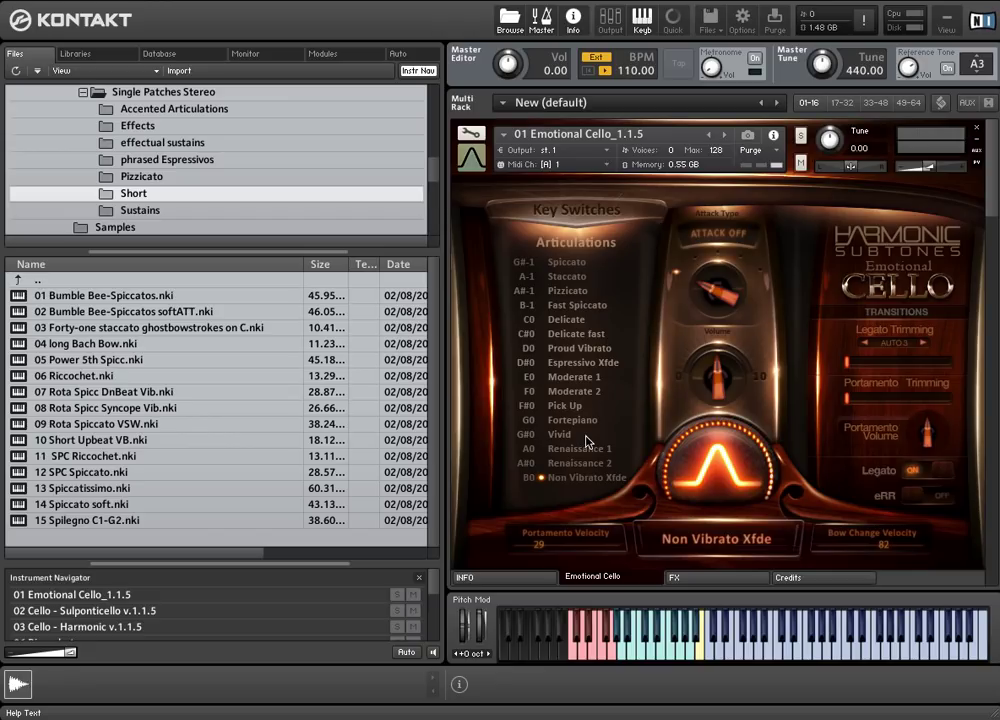
Step: Pick Vivid in the cello's Articulations list
click(586, 436)
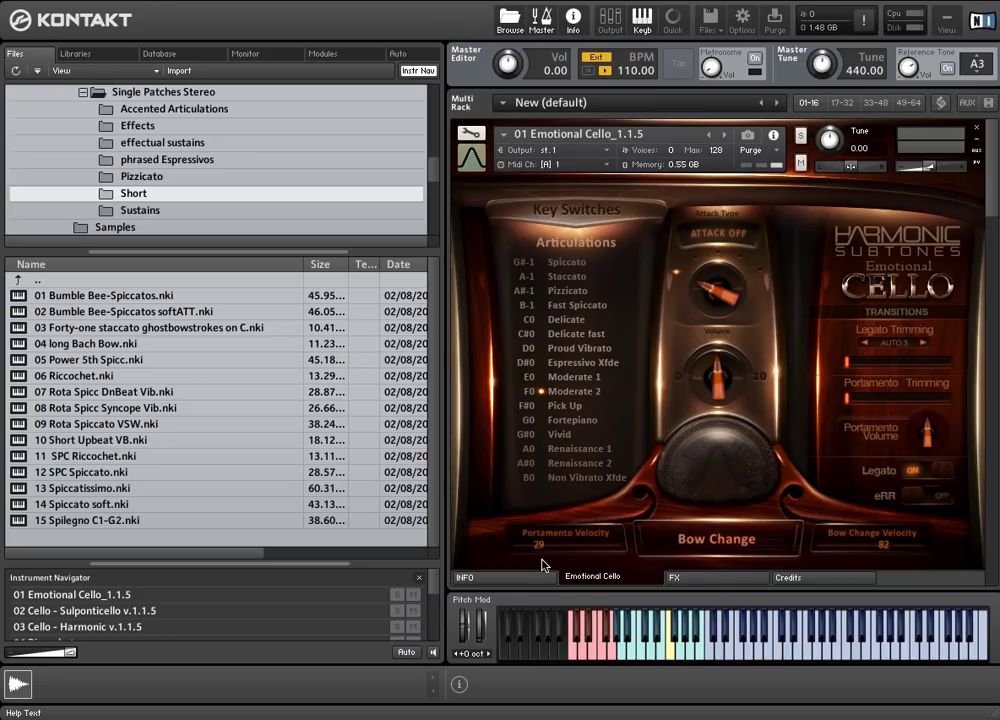
drag(541, 558, 489, 560)
drag(902, 567, 931, 563)
drag(524, 562, 497, 551)
drag(860, 545, 798, 558)
Step: Adjust the Legato Trimming amount, cycling its mode through Manual and Off back to Auto
drag(913, 365, 942, 373)
click(867, 344)
click(866, 344)
click(884, 348)
drag(847, 362, 902, 368)
click(924, 344)
drag(907, 362, 903, 369)
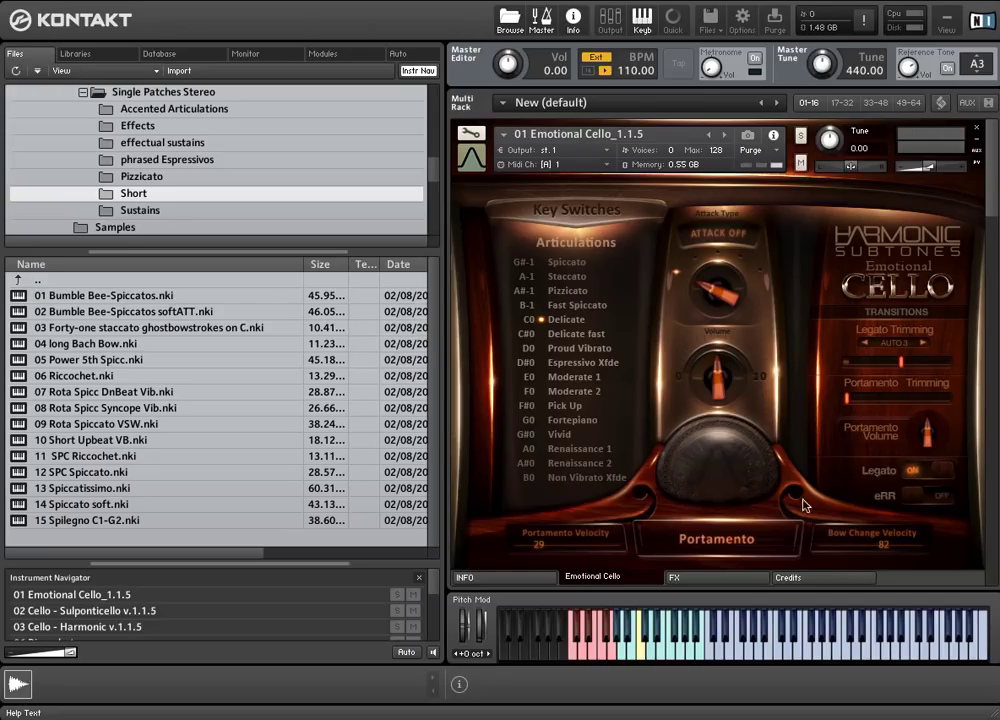
Step: Show the FX page with Warm timbre, Scoring Stage Small room and Classical Hall reverb
click(680, 577)
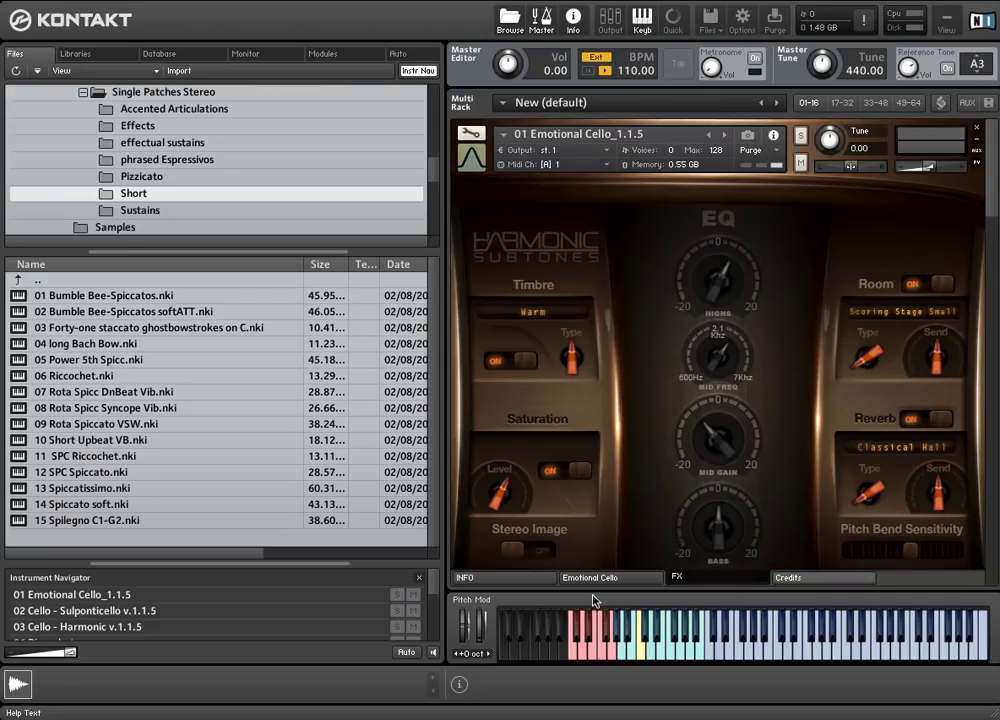
Step: Return from the FX page to the Emotional Cello main articulation panel
click(603, 578)
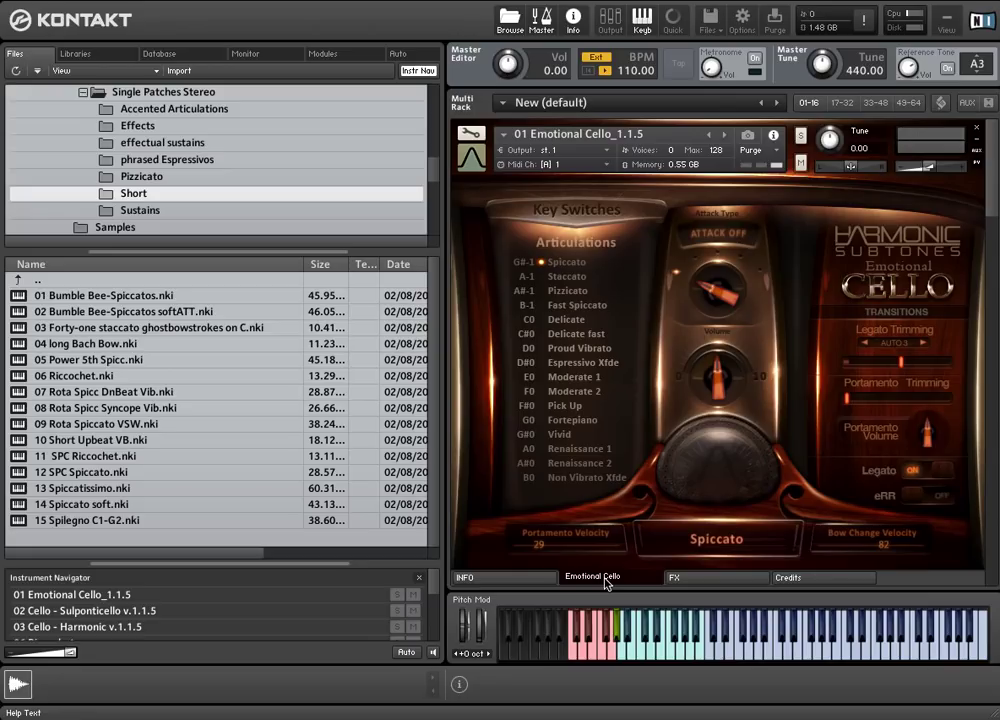
Step: Pick Staccato (A-1) in the Articulations key switch list
click(590, 280)
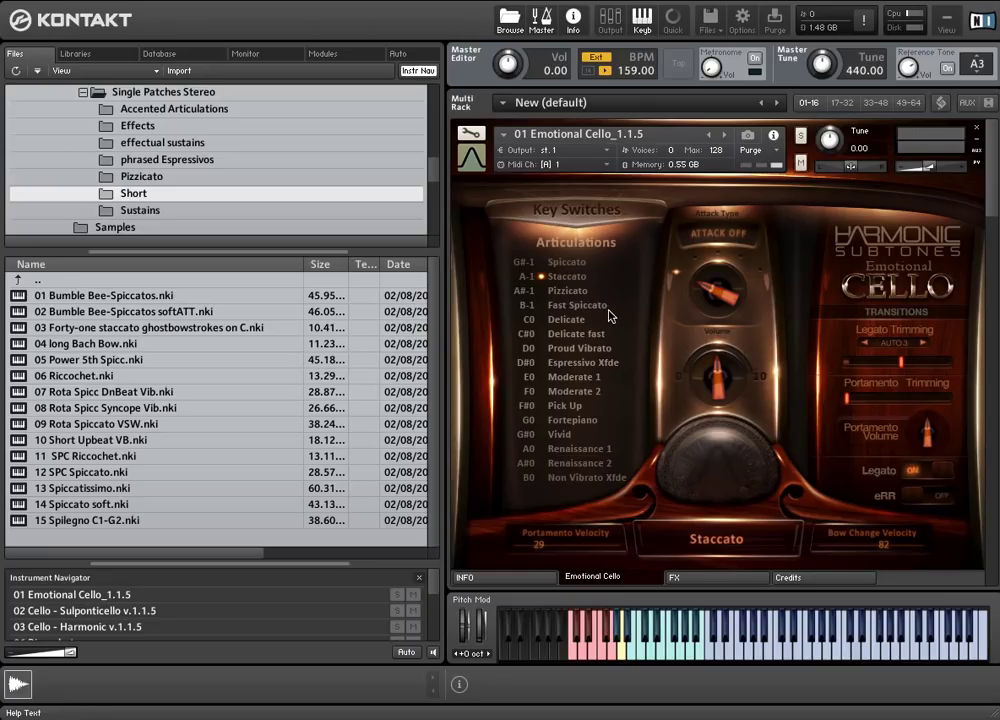
Step: Pick Fast Spiccato (B-1) in the Articulations key switch list
click(608, 308)
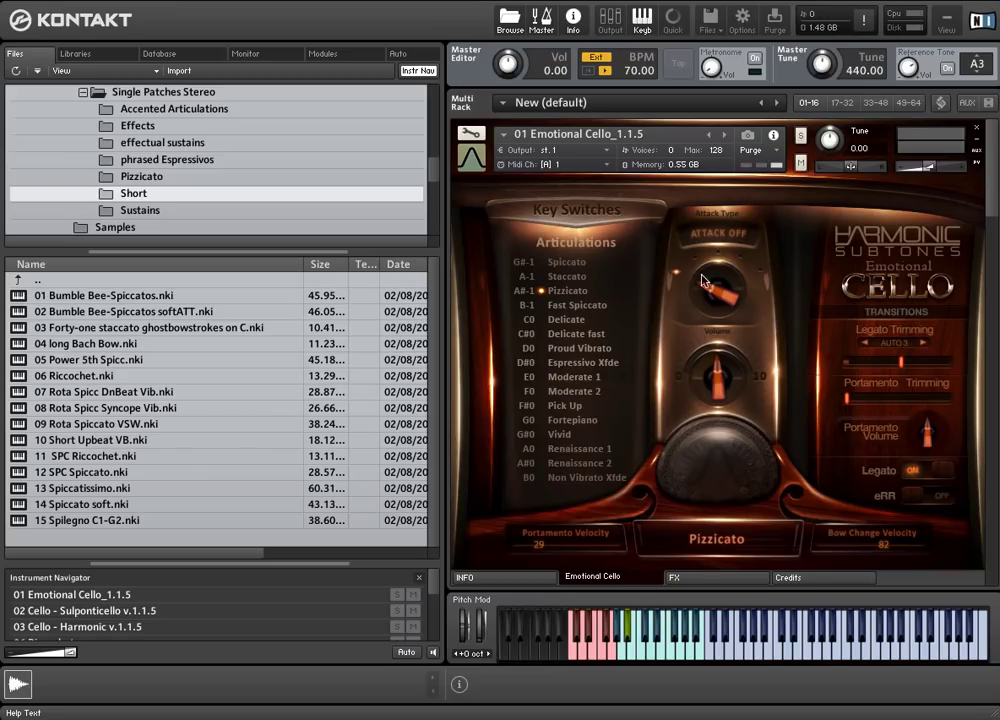
scroll(993, 238, down, 5)
scroll(993, 238, down, 15)
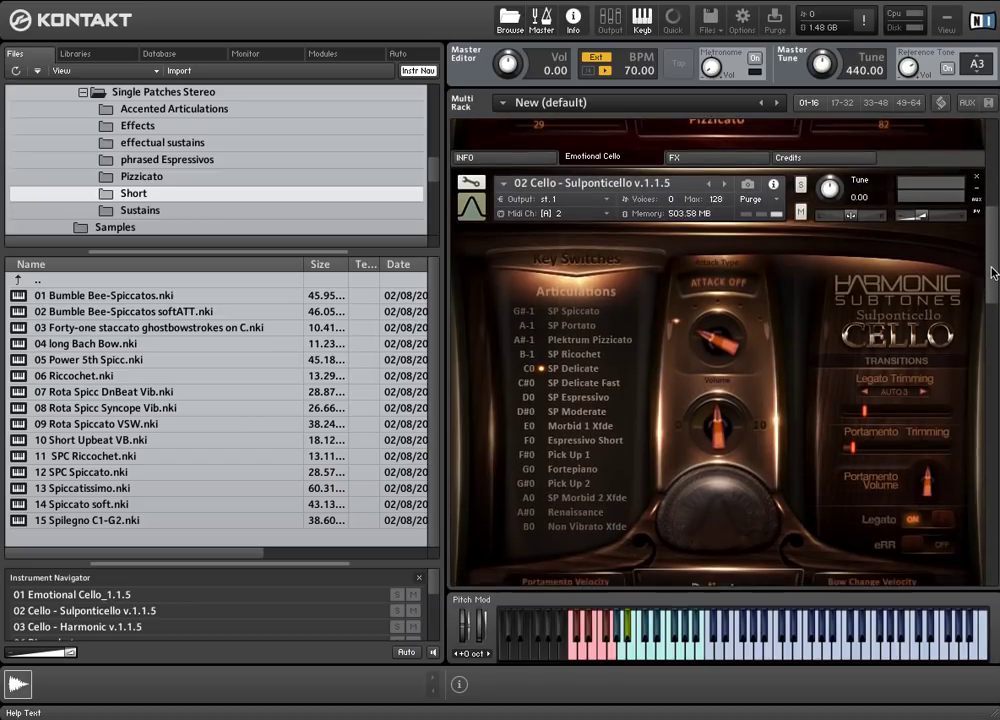
scroll(993, 238, down, 1)
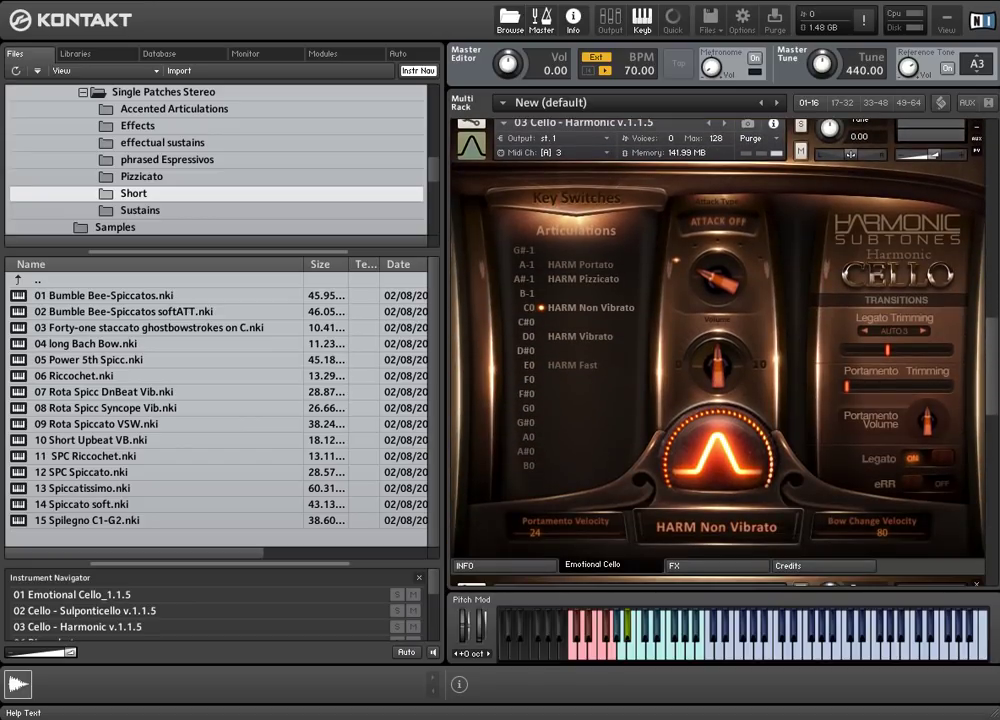
scroll(993, 238, down, 9)
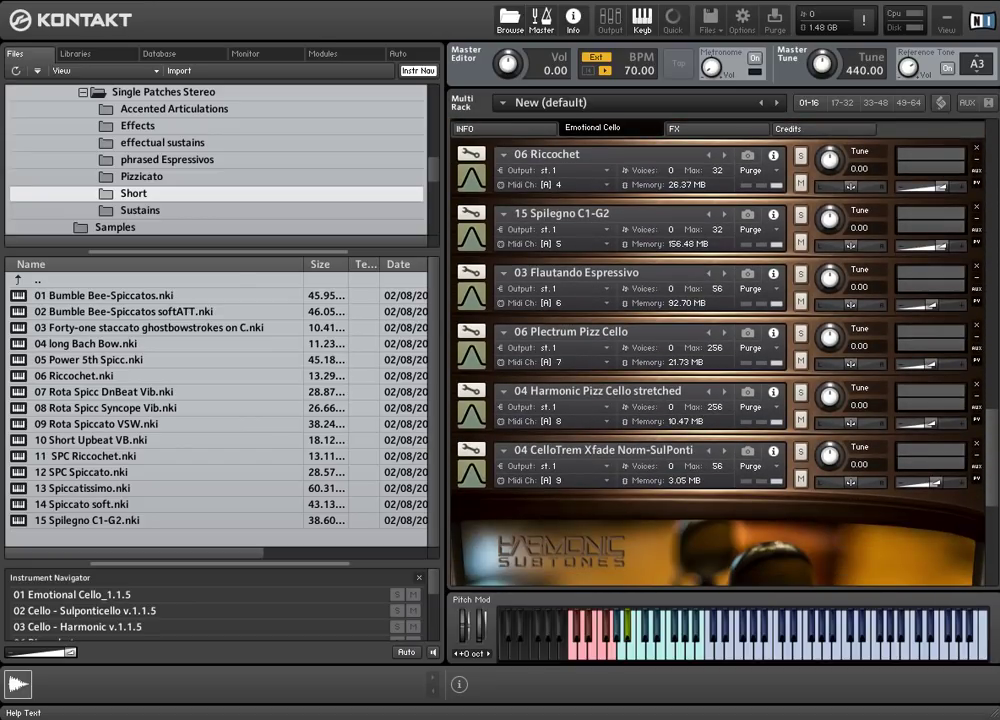
scroll(983, 146, up, 20)
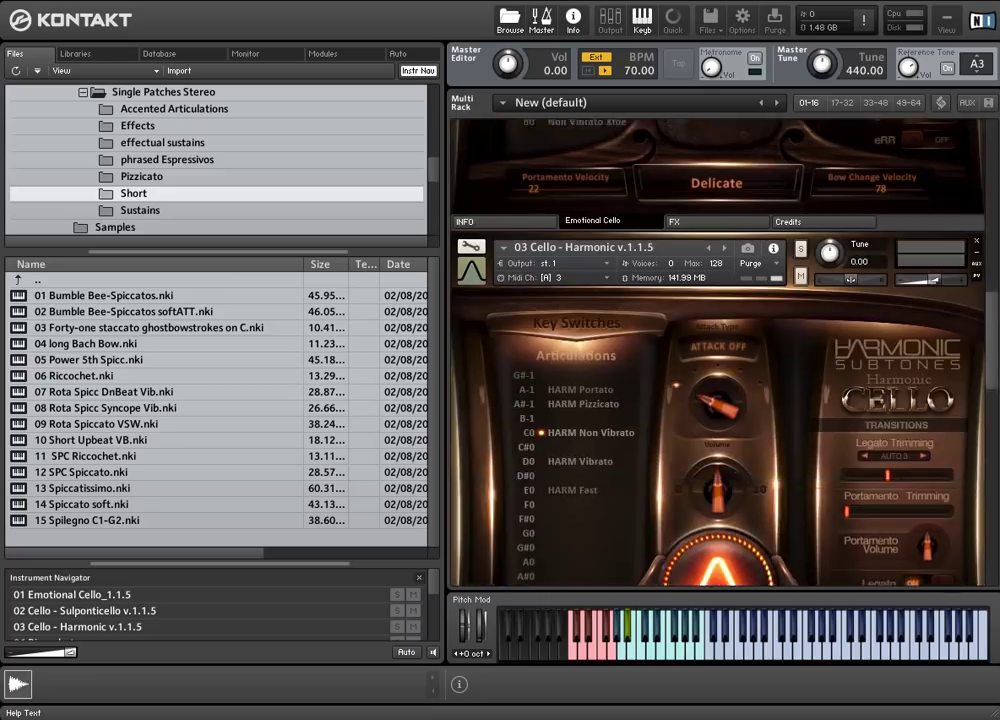